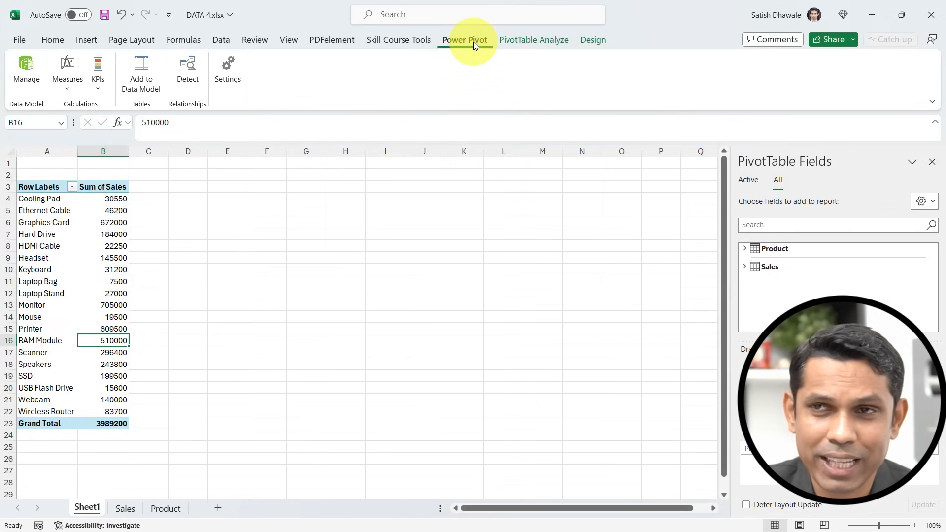
{"action": "left_click", "coordinate": [422, 40]}
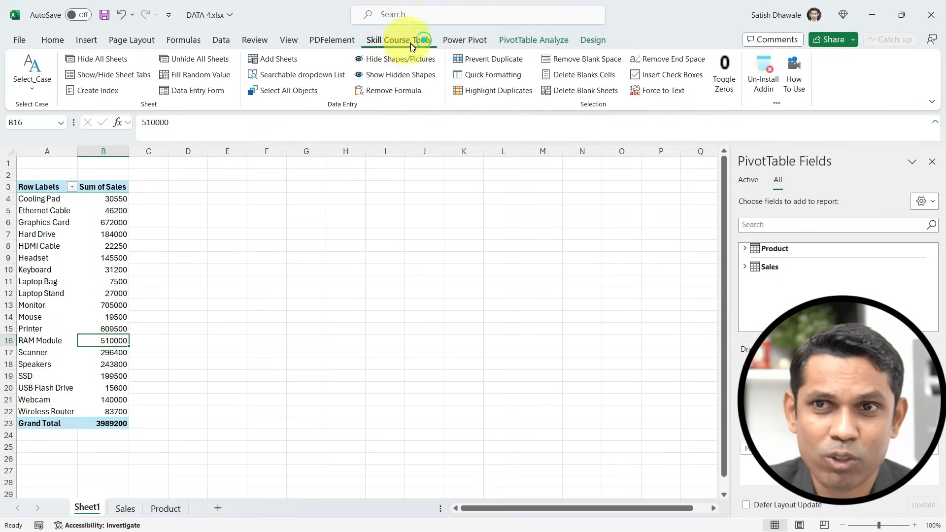
{"action": "left_click", "coordinate": [463, 40]}
{"action": "left_click", "coordinate": [412, 39]}
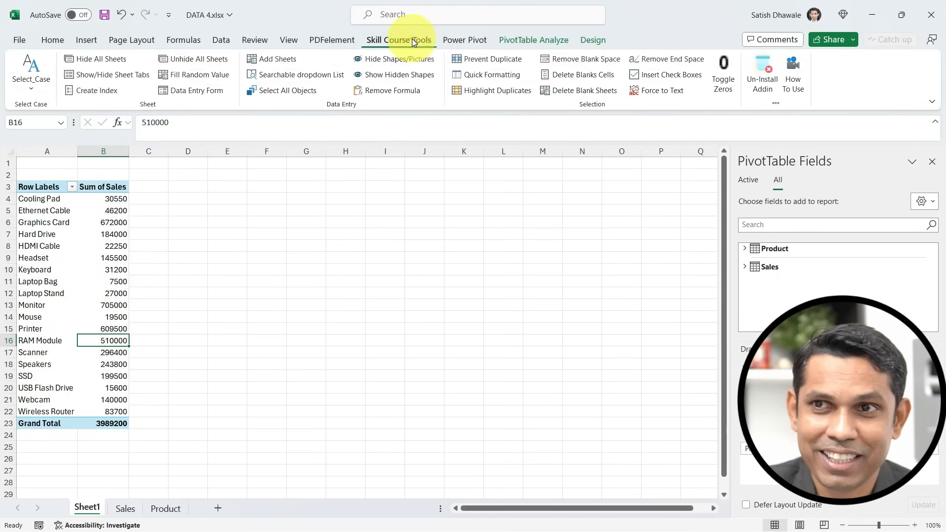
{"action": "left_click", "coordinate": [468, 40]}
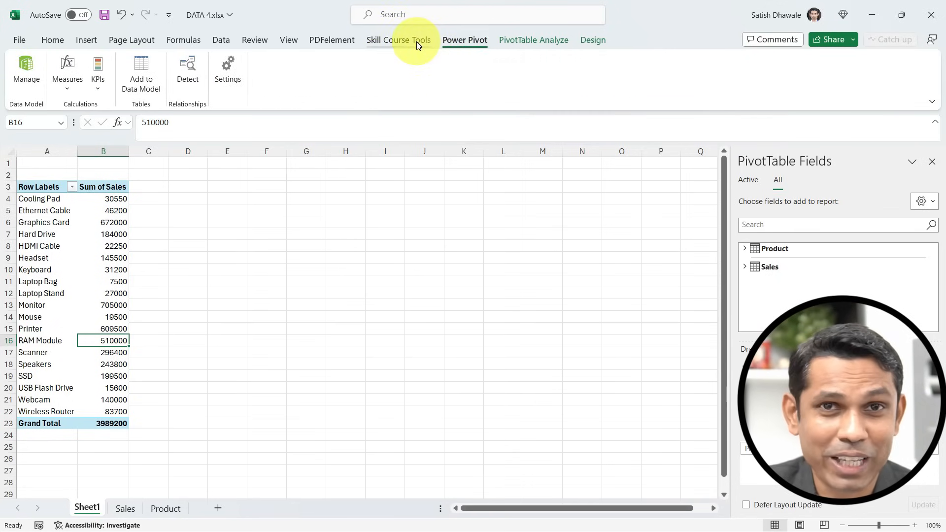
{"action": "left_click", "coordinate": [417, 43]}
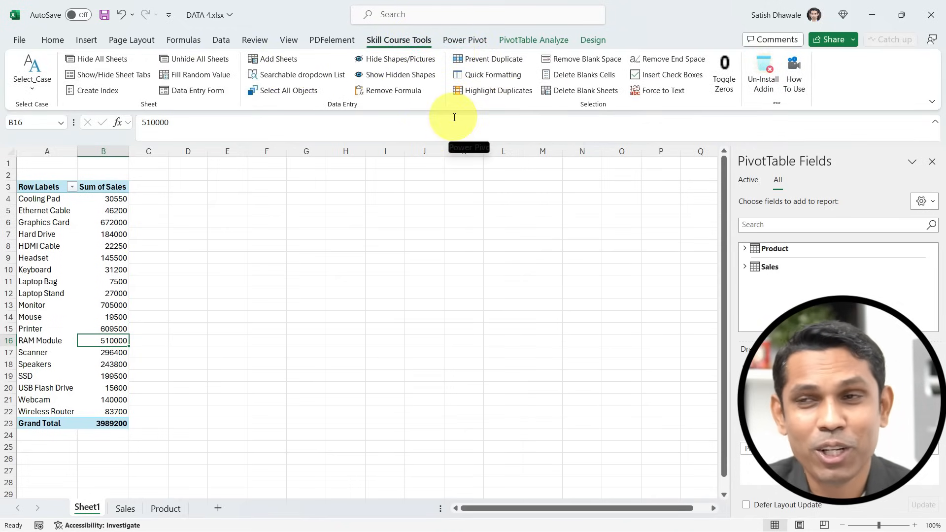
{"action": "left_click", "coordinate": [456, 35]}
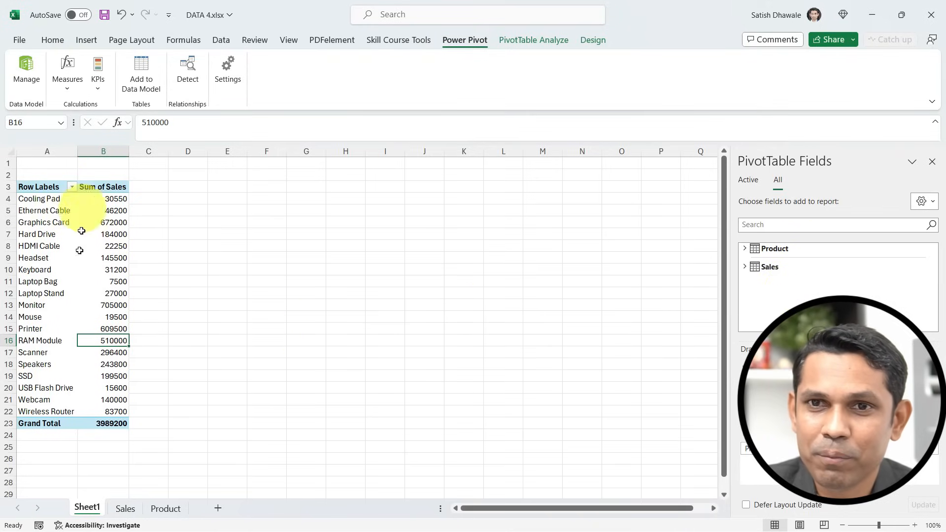
- Review the product names and their sales totals in the PivotTable on Sheet1
{"action": "scroll", "coordinate": [68, 266], "scroll_direction": "up", "scroll_amount": 1, "text": "ctrl"}
{"action": "scroll", "coordinate": [68, 265], "scroll_direction": "up", "scroll_amount": 1, "text": "ctrl"}
{"action": "scroll", "coordinate": [99, 257], "scroll_direction": "down", "scroll_amount": 1}
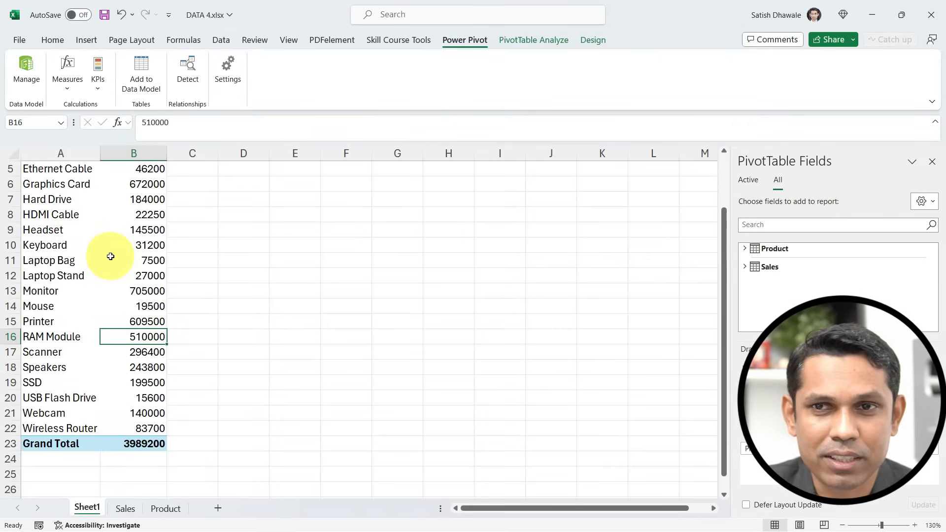
{"action": "scroll", "coordinate": [110, 256], "scroll_direction": "up", "scroll_amount": 1}
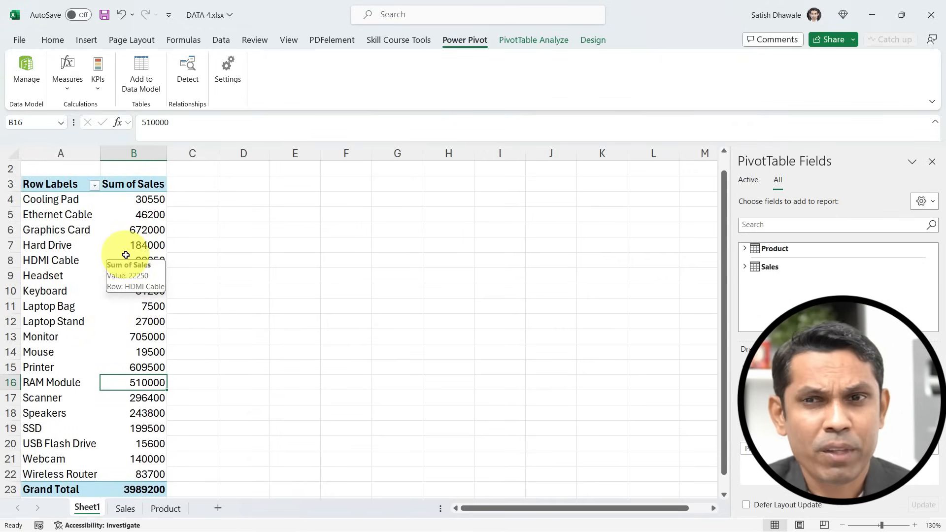
{"action": "scroll", "coordinate": [126, 255], "scroll_direction": "down", "scroll_amount": 1, "text": "ctrl"}
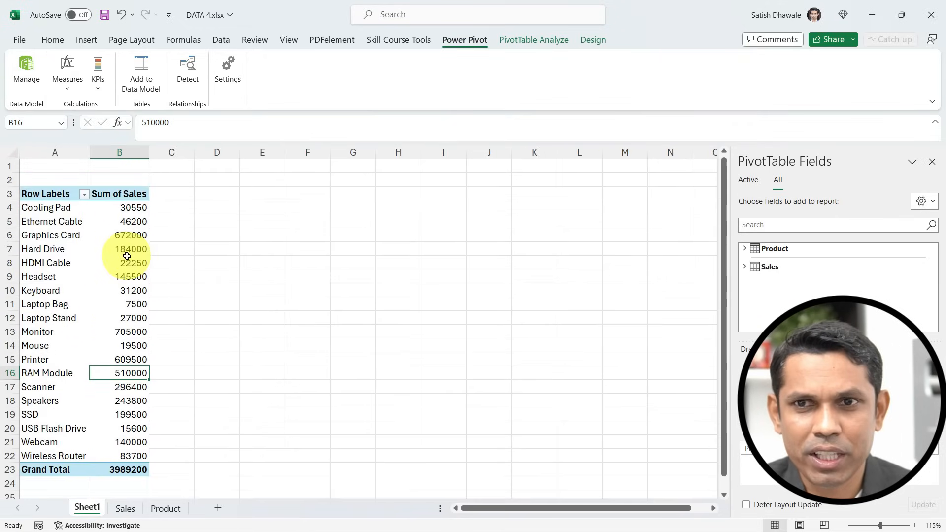
{"action": "left_click", "coordinate": [127, 249]}
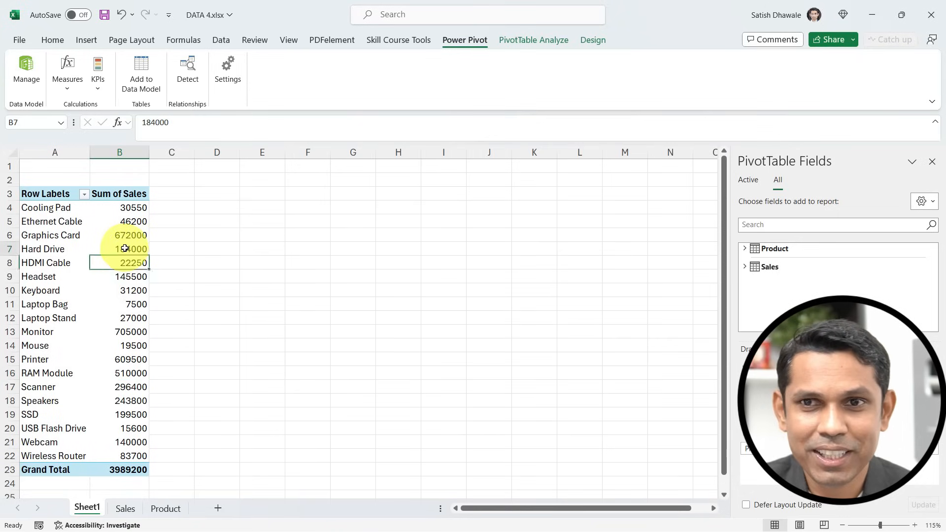
{"action": "left_click_drag", "start_coordinate": [127, 207], "coordinate": [124, 451]}
{"action": "left_click", "coordinate": [126, 401]}
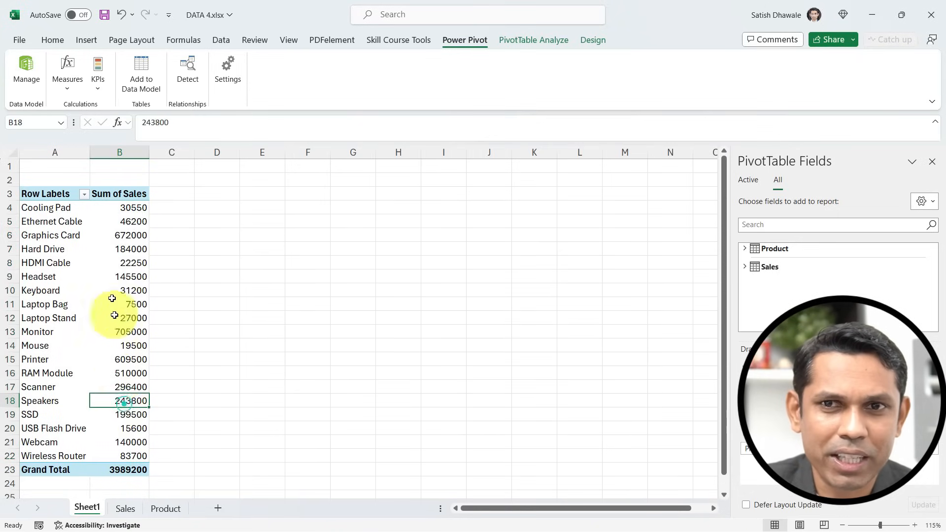
{"action": "left_click_drag", "start_coordinate": [63, 217], "coordinate": [62, 359]}
{"action": "left_click", "coordinate": [132, 332]}
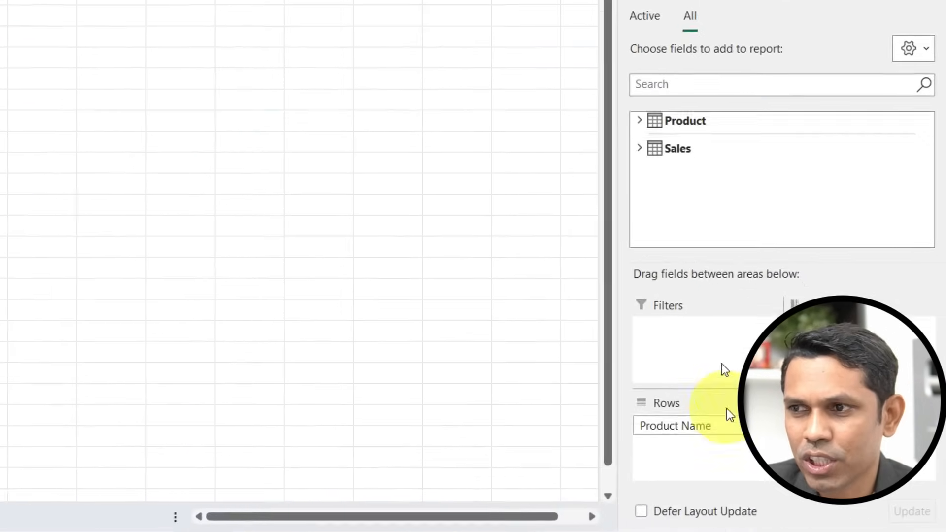
- Replace Product Name with Category in the PivotTable rows and add Quantity Sold from the Sales table to the values
{"action": "left_click", "coordinate": [639, 121]}
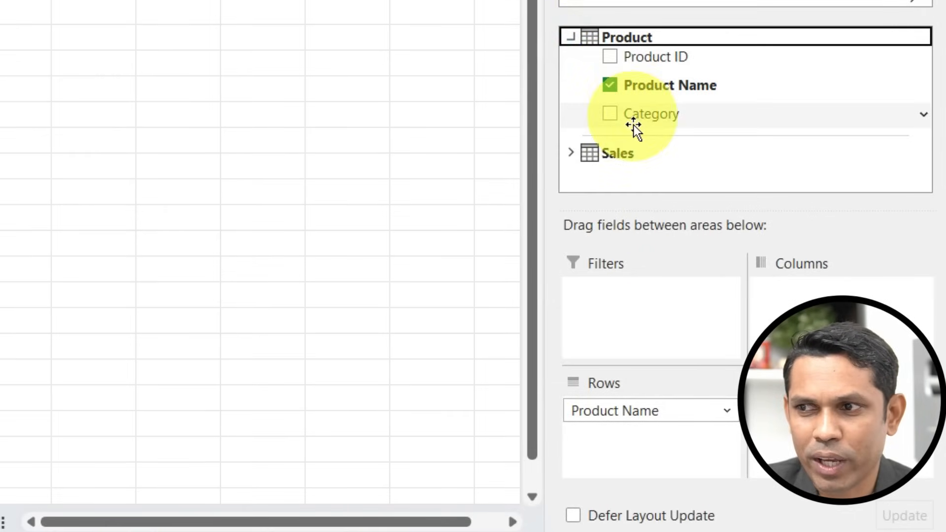
{"action": "left_click_drag", "start_coordinate": [640, 409], "coordinate": [661, 426]}
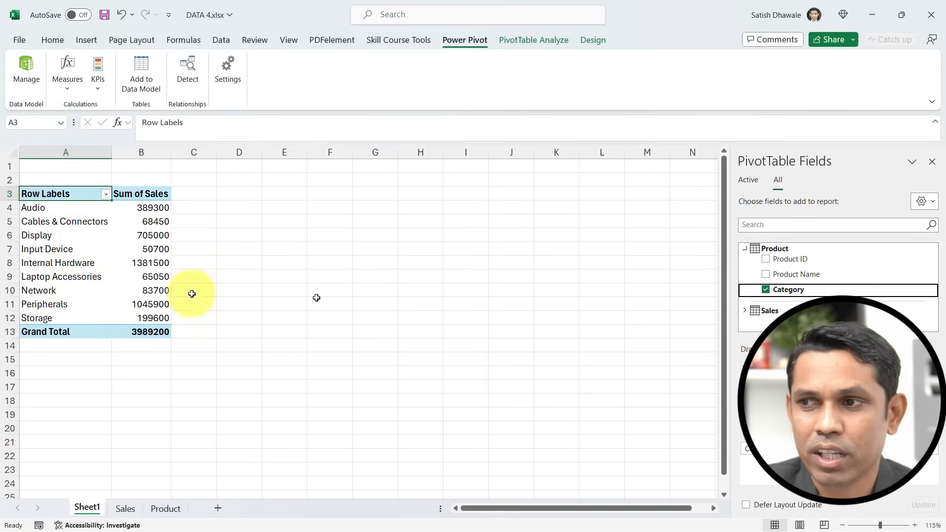
{"action": "left_click", "coordinate": [744, 311]}
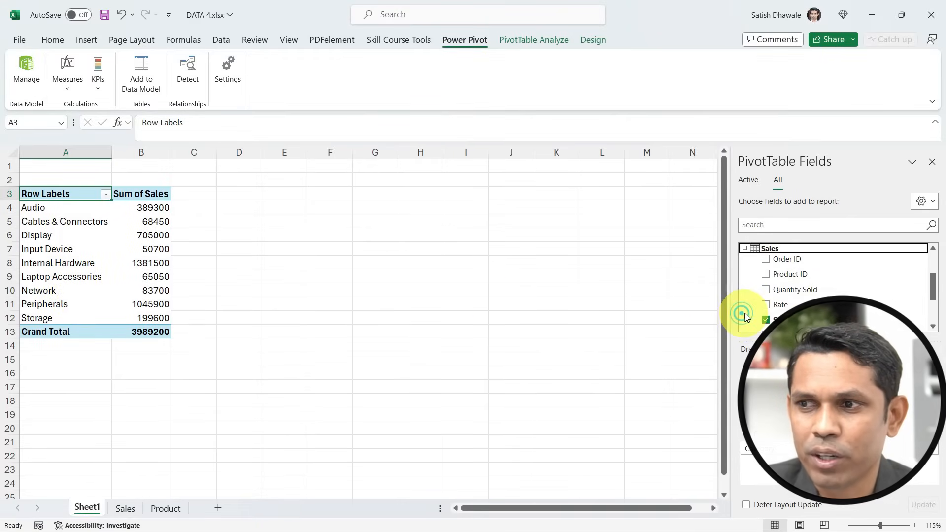
{"action": "scroll", "coordinate": [777, 306], "scroll_direction": "down", "scroll_amount": 1}
{"action": "left_click_drag", "start_coordinate": [790, 264], "coordinate": [887, 465]}
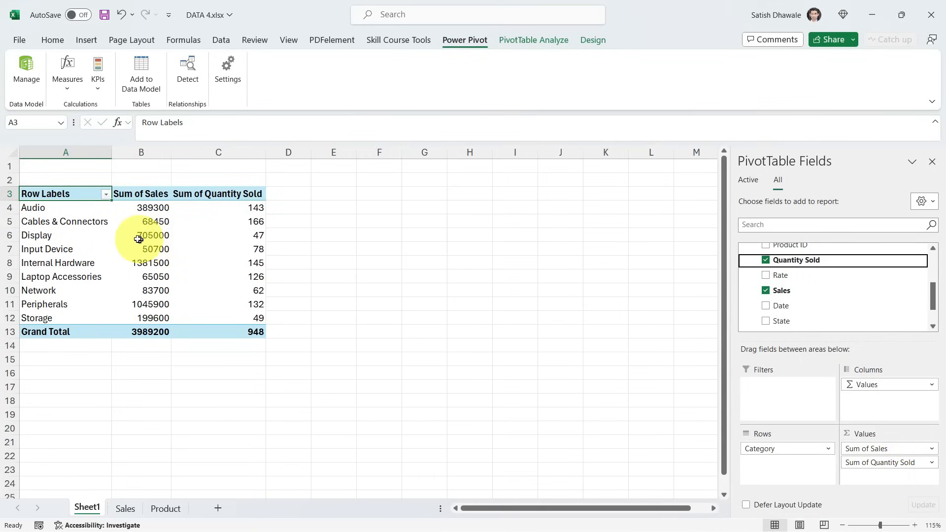
- Examine the categories with their summed sales and quantities, and the empty column D beside the PivotTable
{"action": "scroll", "coordinate": [139, 239], "scroll_direction": "up", "scroll_amount": 3, "text": "ctrl"}
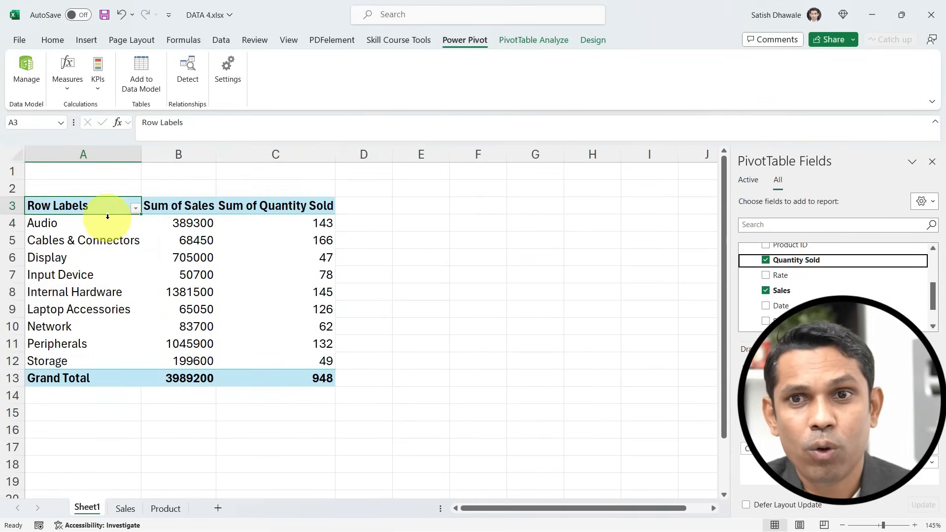
{"action": "left_click", "coordinate": [108, 217]}
{"action": "left_click", "coordinate": [107, 225]}
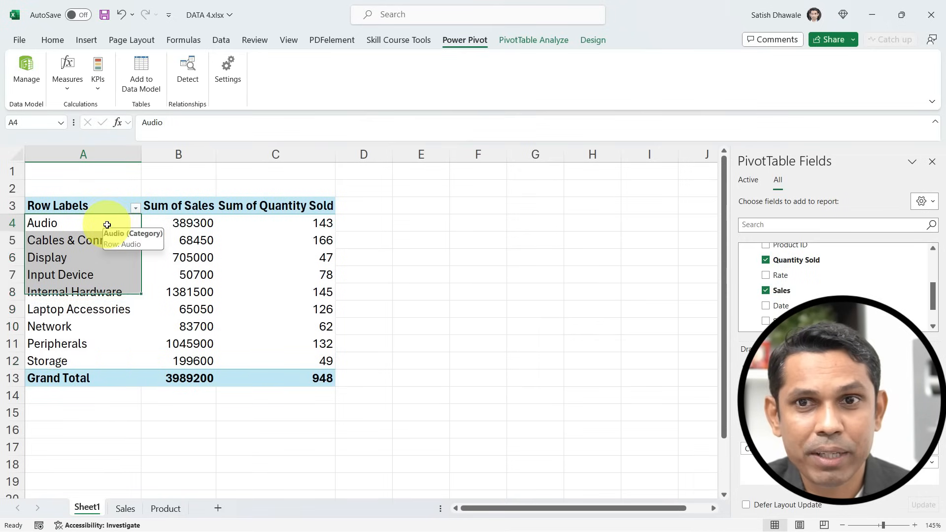
{"action": "left_click_drag", "start_coordinate": [107, 225], "coordinate": [105, 359]}
{"action": "left_click", "coordinate": [372, 219]}
{"action": "left_click_drag", "start_coordinate": [371, 220], "coordinate": [376, 386]}
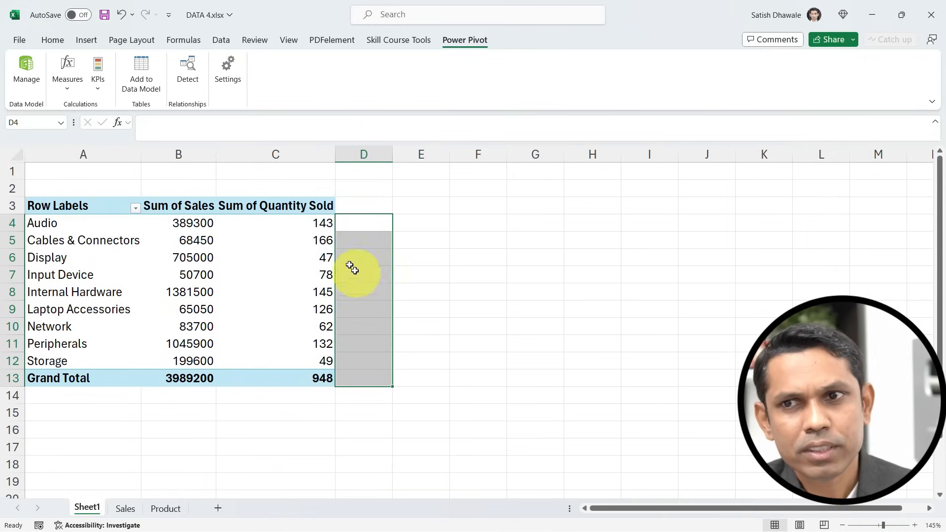
{"action": "left_click", "coordinate": [305, 224]}
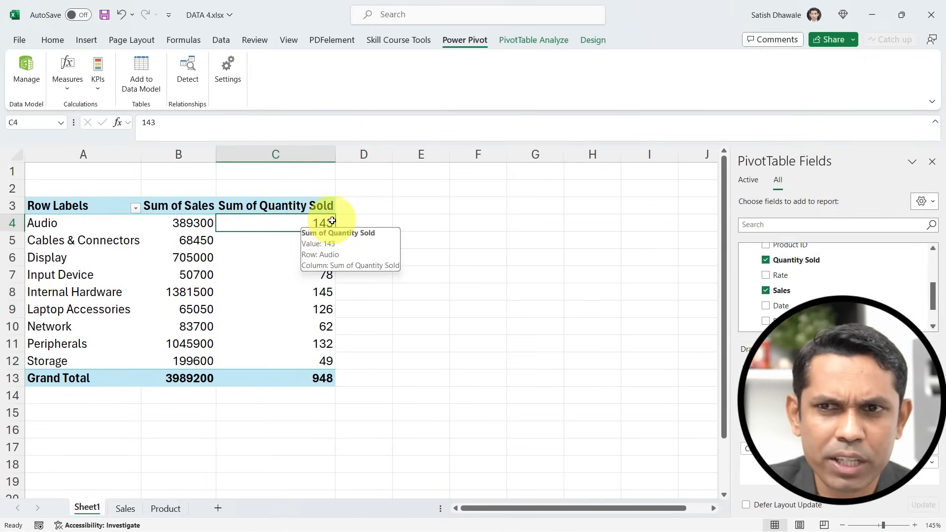
{"action": "left_click", "coordinate": [186, 224]}
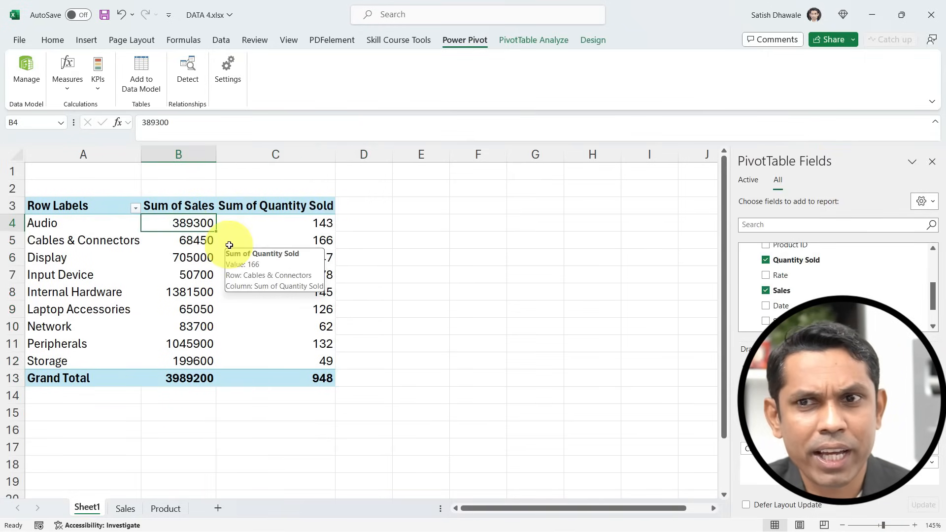
{"action": "left_click", "coordinate": [319, 224]}
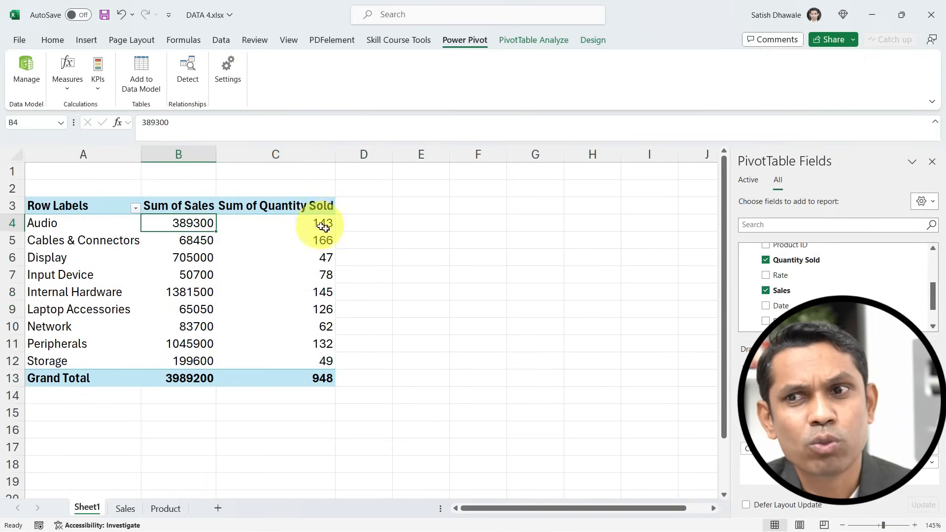
{"action": "left_click", "coordinate": [355, 226]}
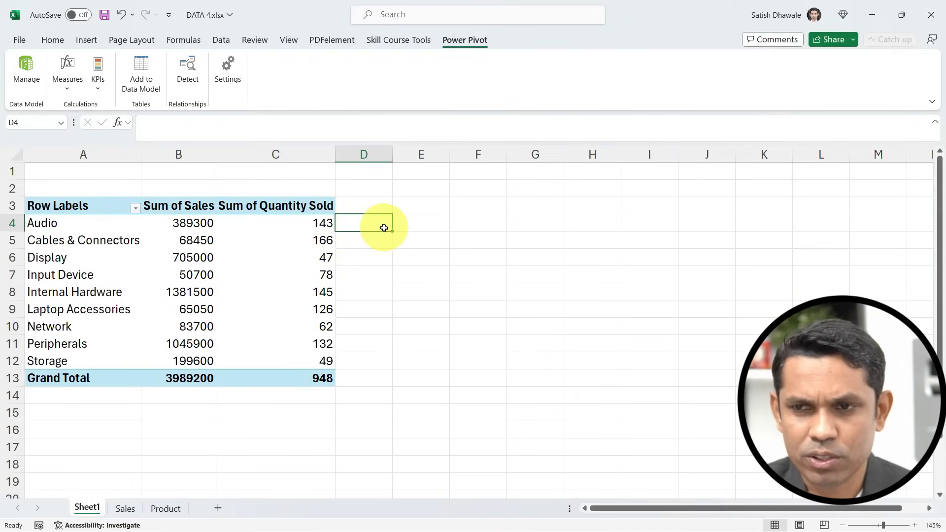
{"action": "type", "text": "="}
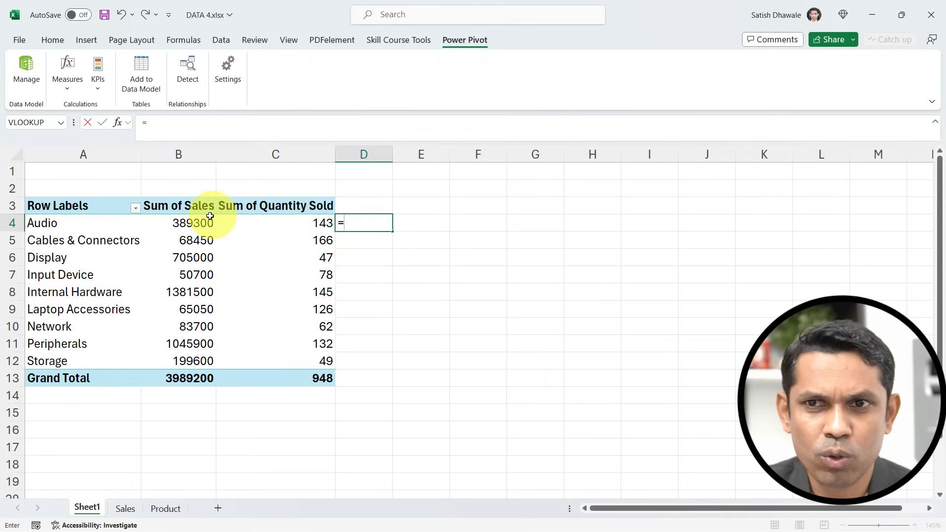
{"action": "left_click", "coordinate": [189, 222]}
{"action": "type", "text": "/"}
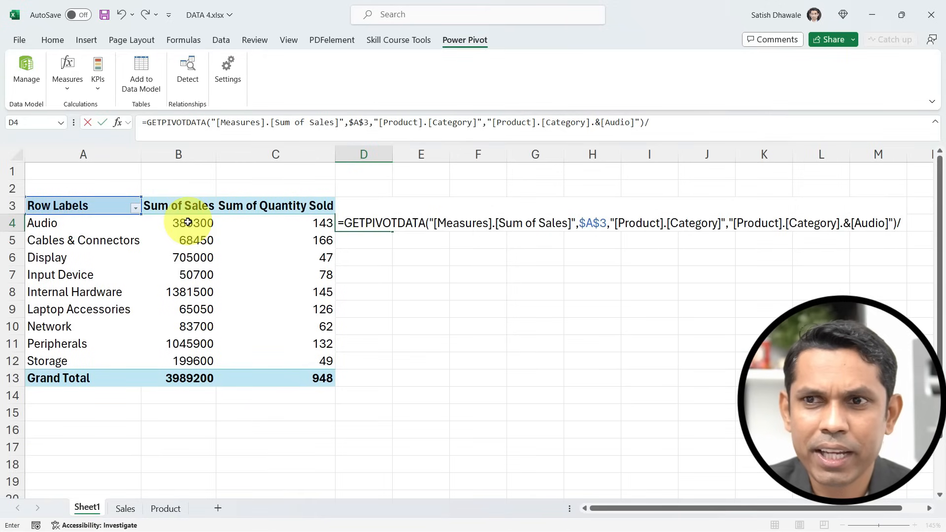
{"action": "left_click", "coordinate": [298, 222]}
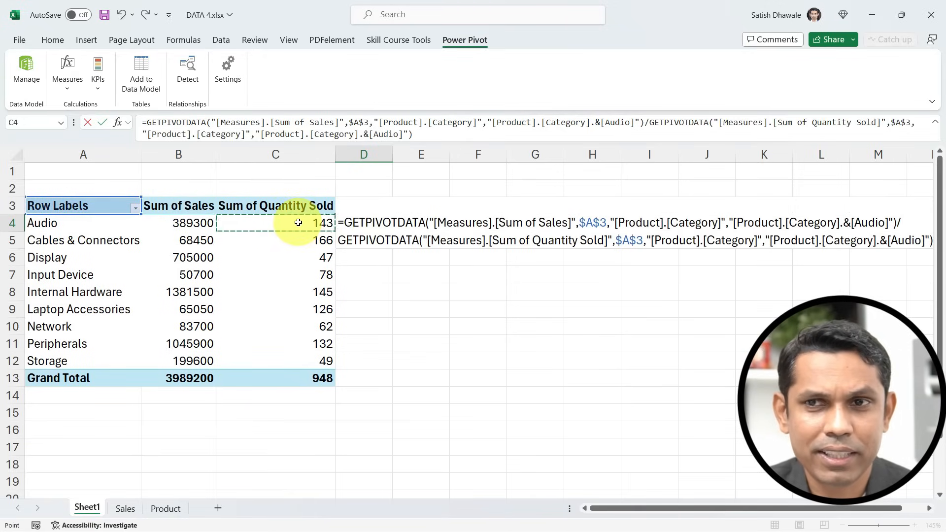
{"action": "key", "text": "Escape"}
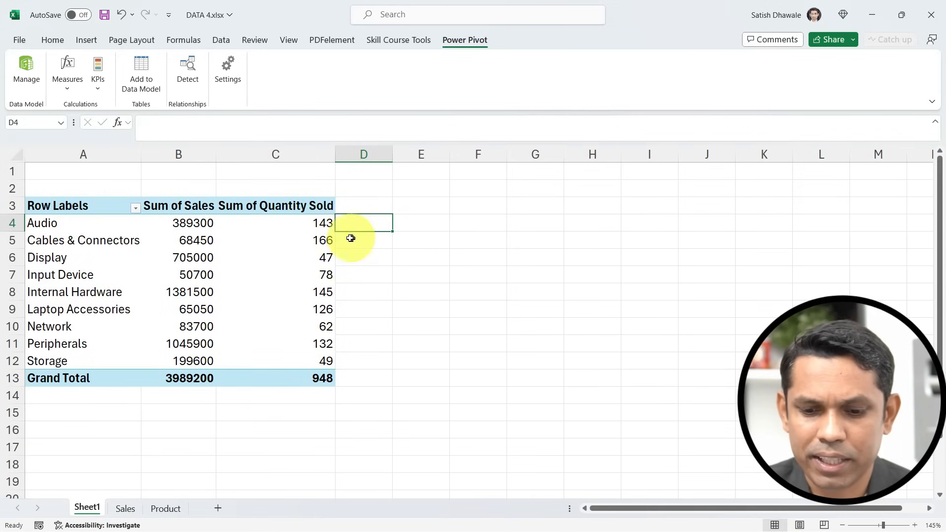
- In D4, divide Audio's Sum of Sales by its Sum of Quantity Sold using PivotTable references, and fill the formula down to D12
{"action": "left_click", "coordinate": [188, 220]}
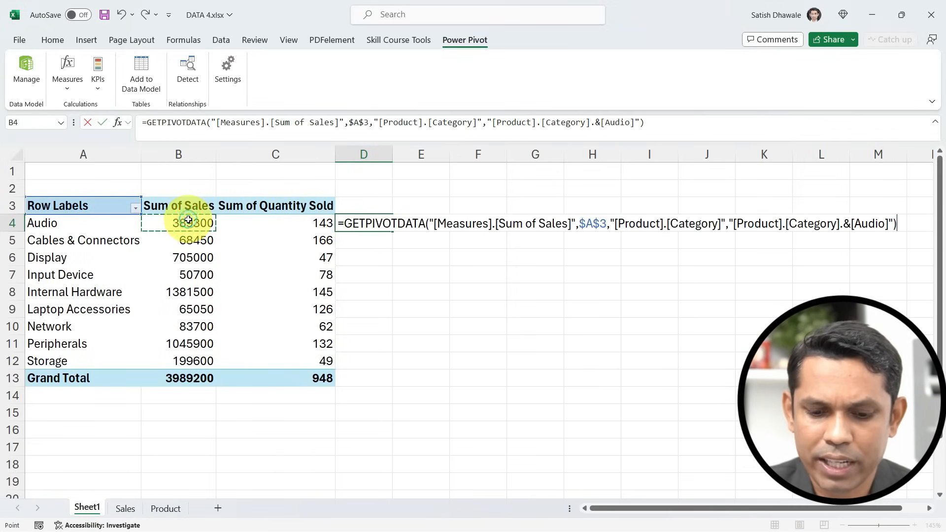
{"action": "type", "text": "/"}
{"action": "left_click", "coordinate": [307, 224]}
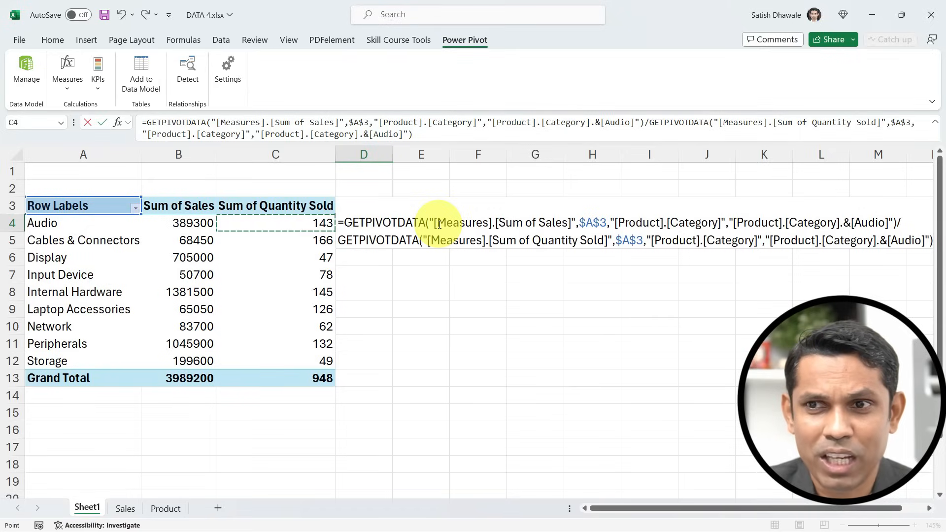
{"action": "key", "text": "Return"}
{"action": "left_click", "coordinate": [380, 226]}
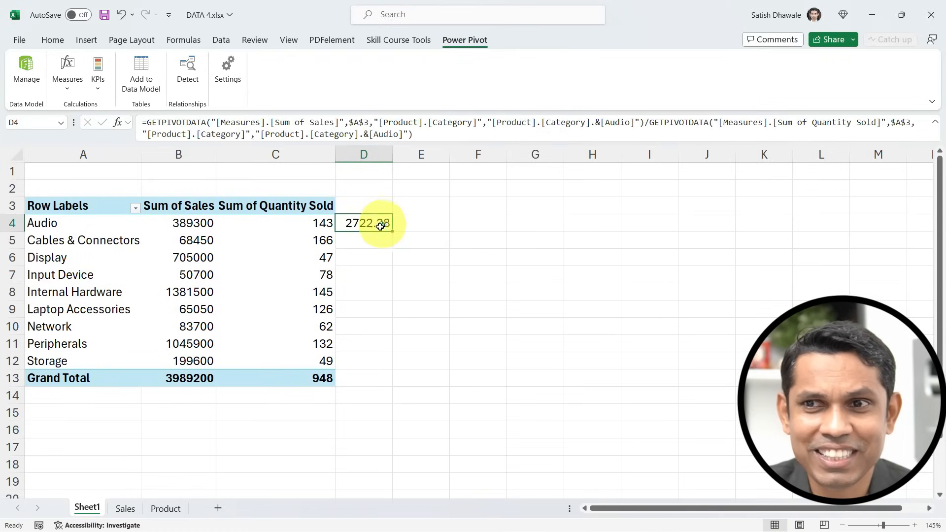
{"action": "left_click_drag", "start_coordinate": [392, 233], "coordinate": [389, 367]}
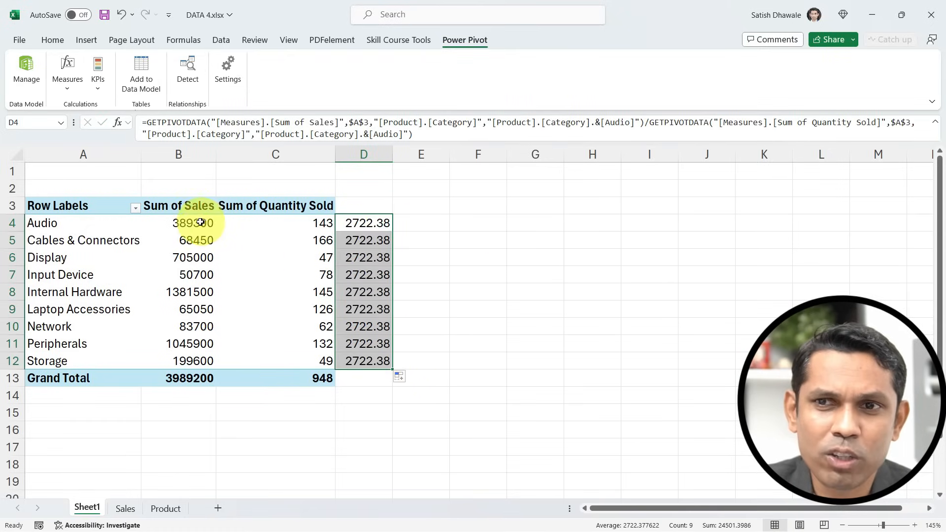
- Compare the filled results with the PivotTable values and delete the formulas in D4:D12
{"action": "left_click_drag", "start_coordinate": [199, 220], "coordinate": [247, 368]}
{"action": "left_click", "coordinate": [363, 221]}
{"action": "left_click_drag", "start_coordinate": [363, 221], "coordinate": [367, 363]}
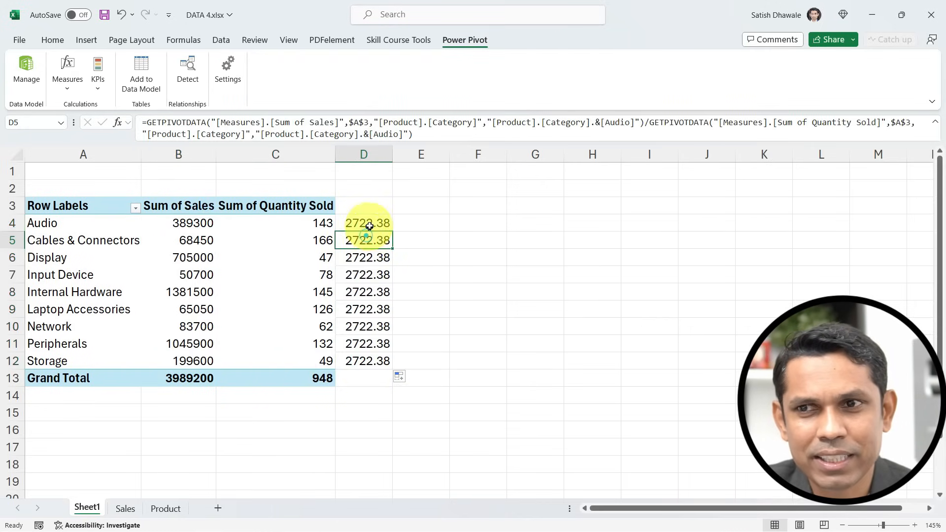
{"action": "left_click_drag", "start_coordinate": [368, 223], "coordinate": [370, 356]}
{"action": "key", "text": "Delete"}
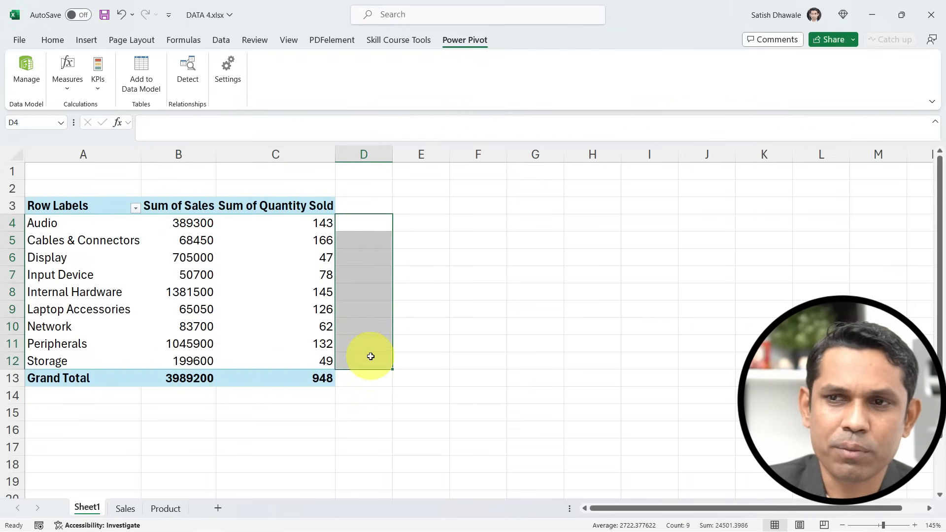
{"action": "left_click", "coordinate": [363, 219]}
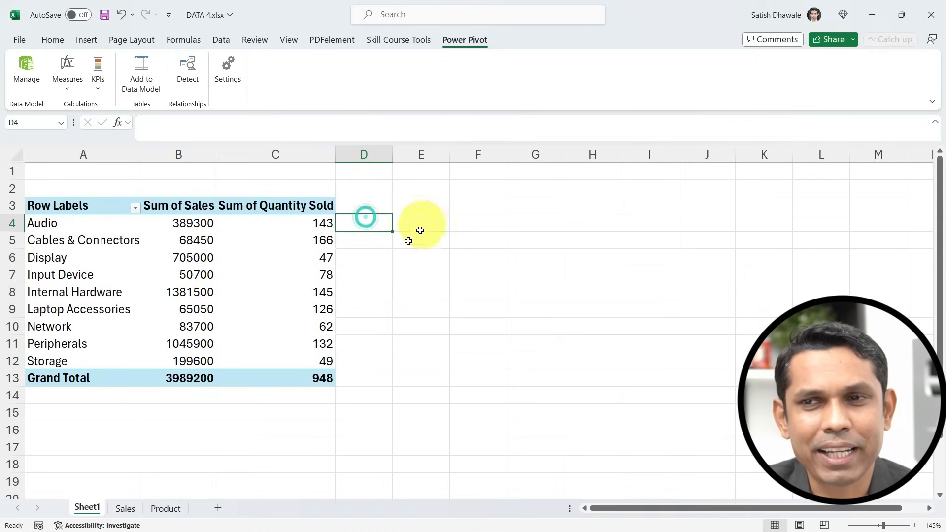
{"action": "left_click", "coordinate": [313, 220]}
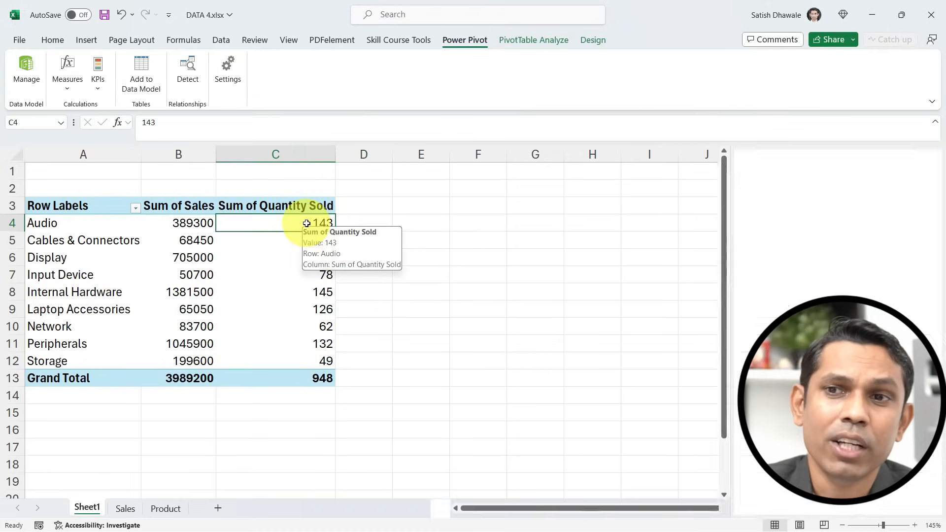
{"action": "left_click", "coordinate": [379, 219]}
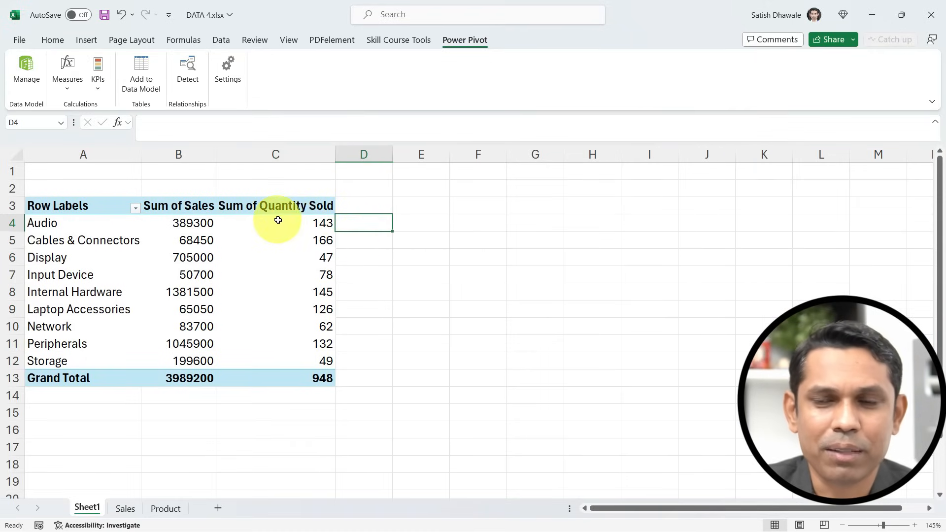
- Locate the Sales table in the PivotTable field list and view its option for adding a measure
{"action": "left_click", "coordinate": [363, 224]}
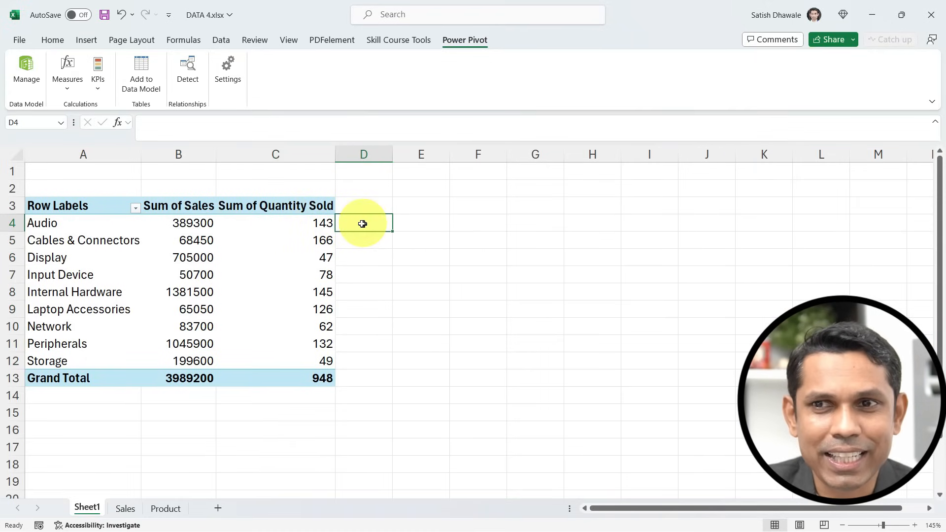
{"action": "left_click", "coordinate": [320, 222]}
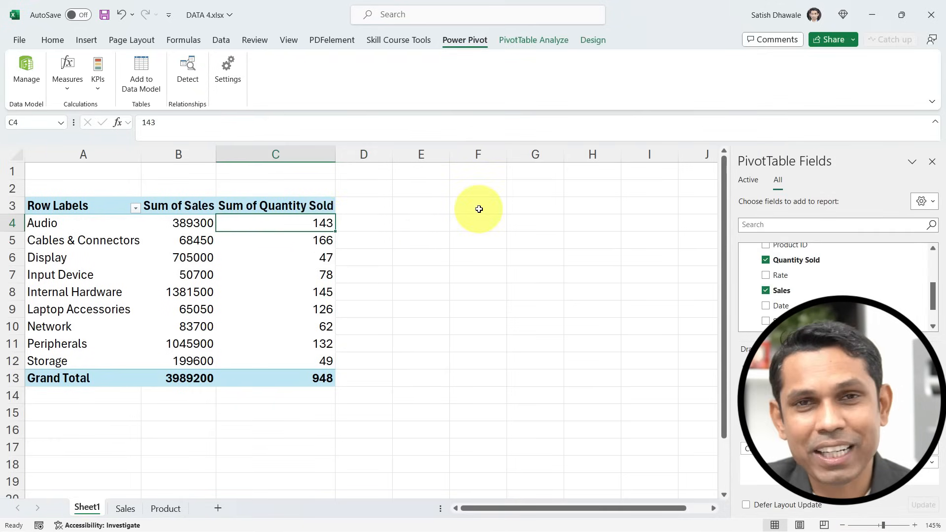
{"action": "scroll", "coordinate": [852, 296], "scroll_direction": "up", "scroll_amount": 2}
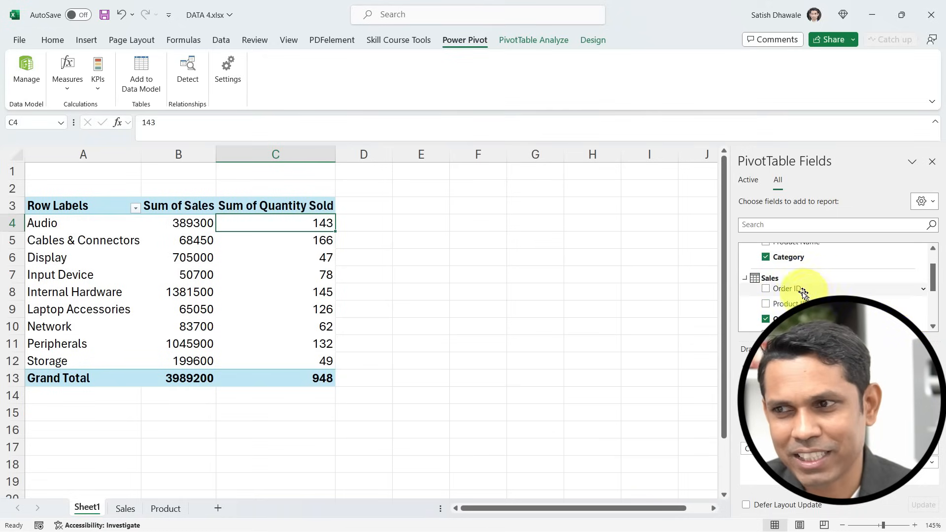
{"action": "double_click", "coordinate": [783, 279]}
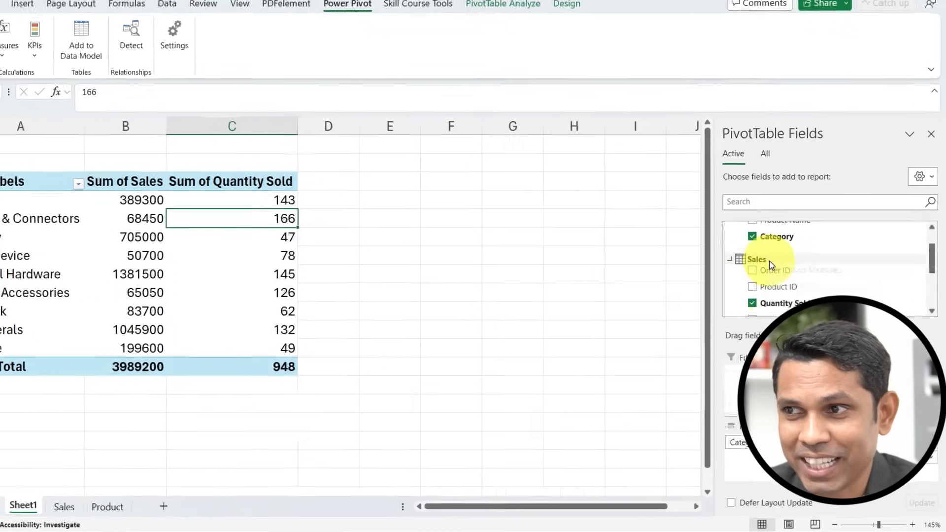
{"action": "right_click", "coordinate": [781, 280]}
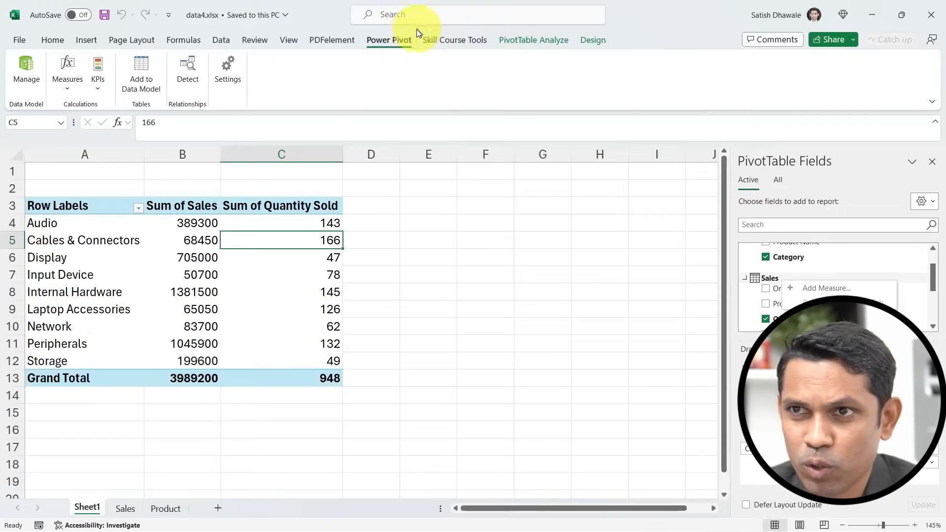
- Start a new Power Pivot measure in the Sales table and name it Avg
{"action": "left_click", "coordinate": [402, 40]}
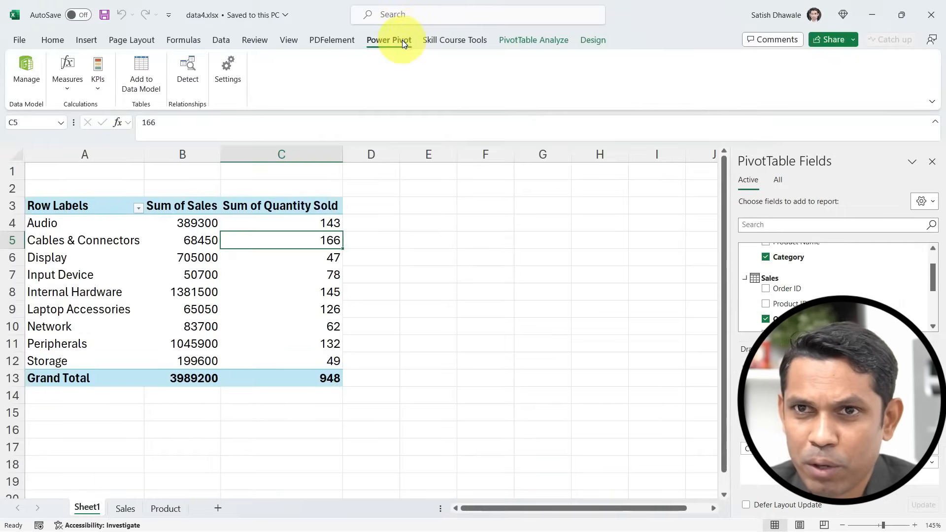
{"action": "left_click", "coordinate": [68, 88]}
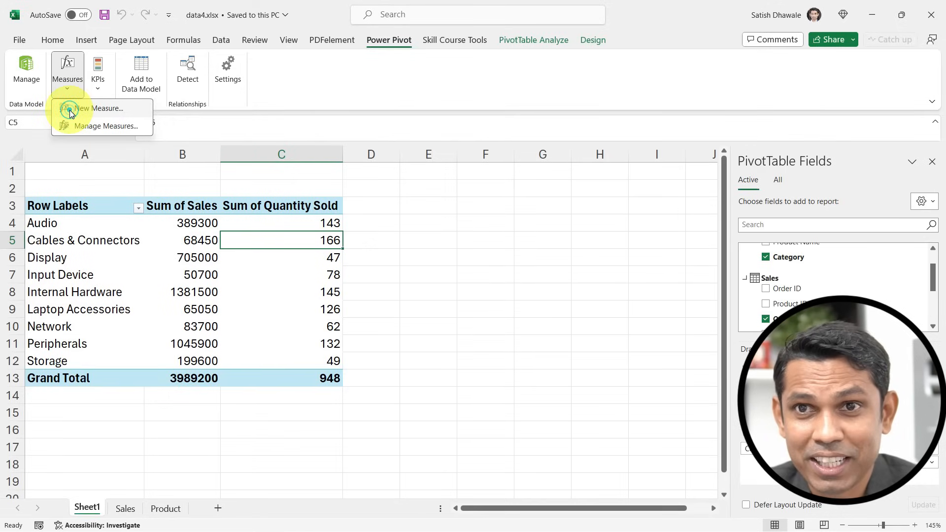
{"action": "left_click", "coordinate": [71, 110]}
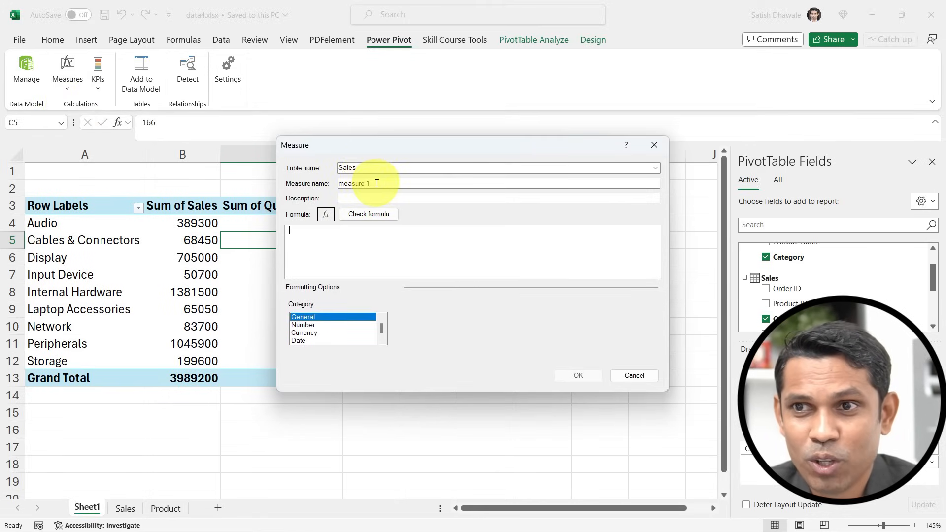
{"action": "triple_click", "coordinate": [377, 183]}
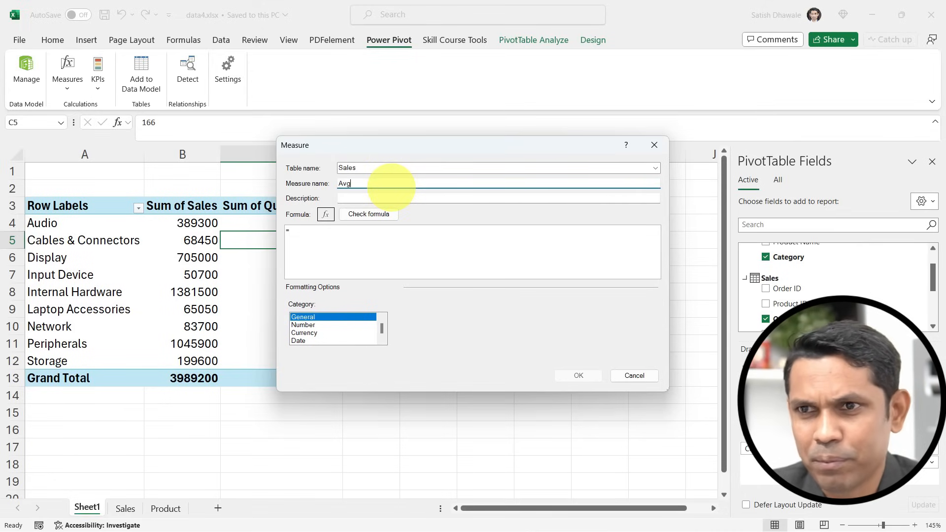
- Enter the measure formula =[Sum of Sales]/[Sum of Quantity Sold], using the existing sum measures
{"action": "left_click_drag", "start_coordinate": [325, 233], "coordinate": [253, 217]}
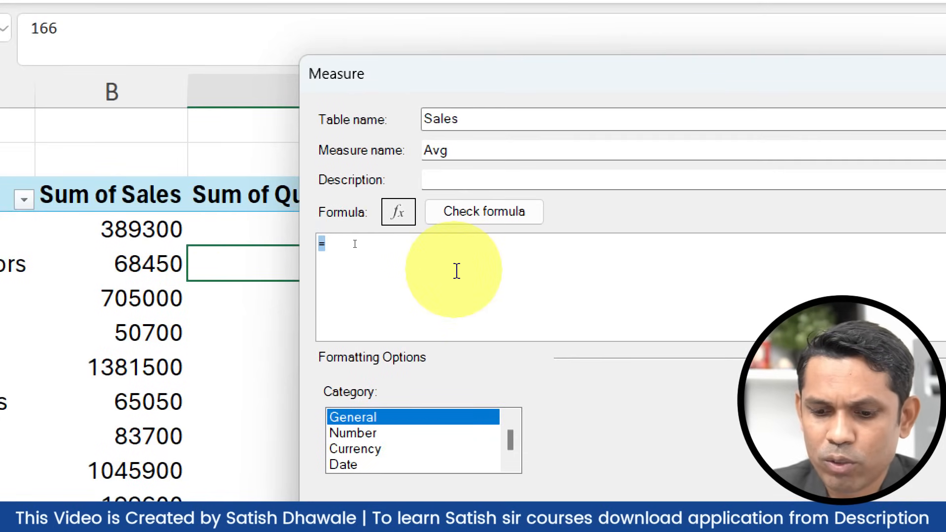
{"action": "type", "text": "sum"}
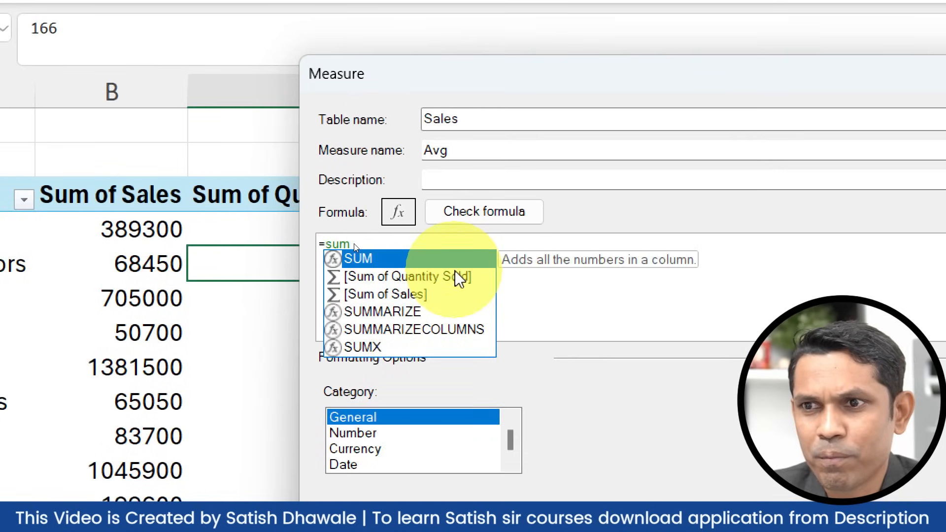
{"action": "key", "text": "Down"}
{"action": "key", "text": "Down"}
{"action": "key", "text": "Tab"}
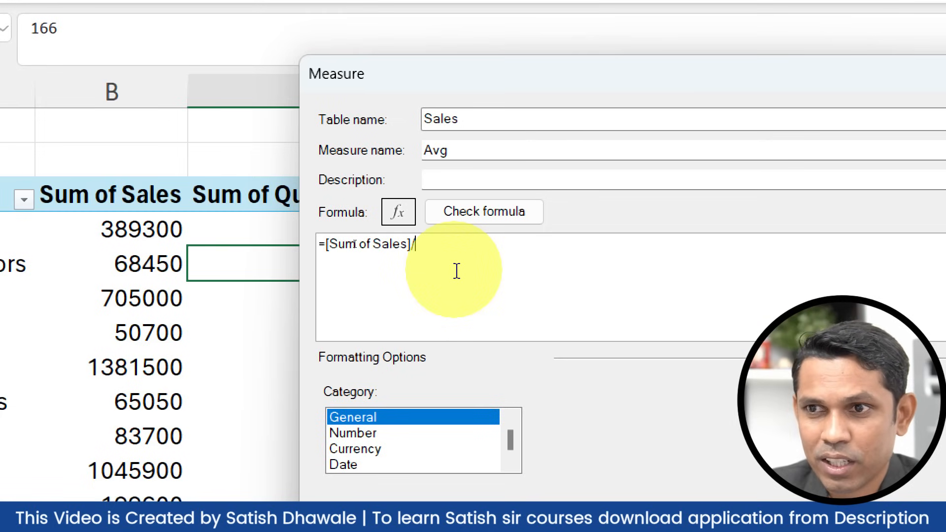
{"action": "type", "text": "/sum"}
{"action": "key", "text": "Down"}
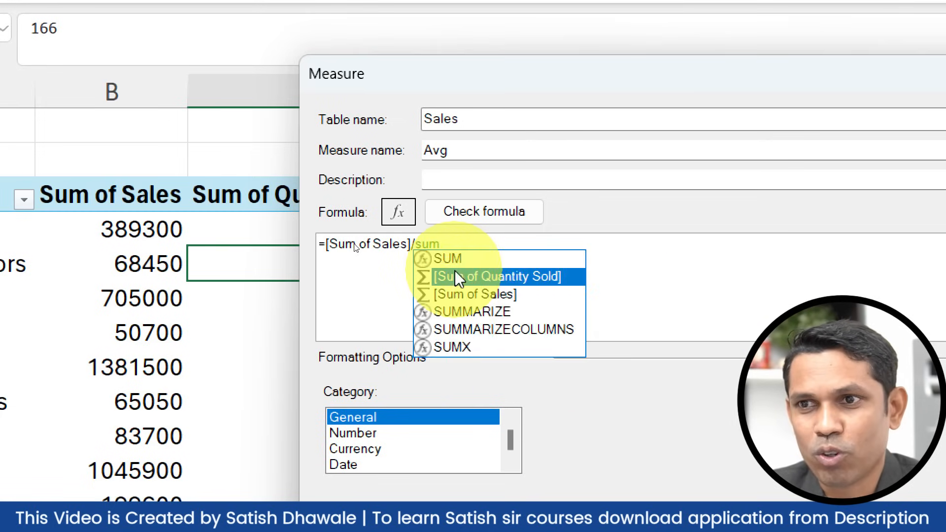
{"action": "key", "text": "Tab"}
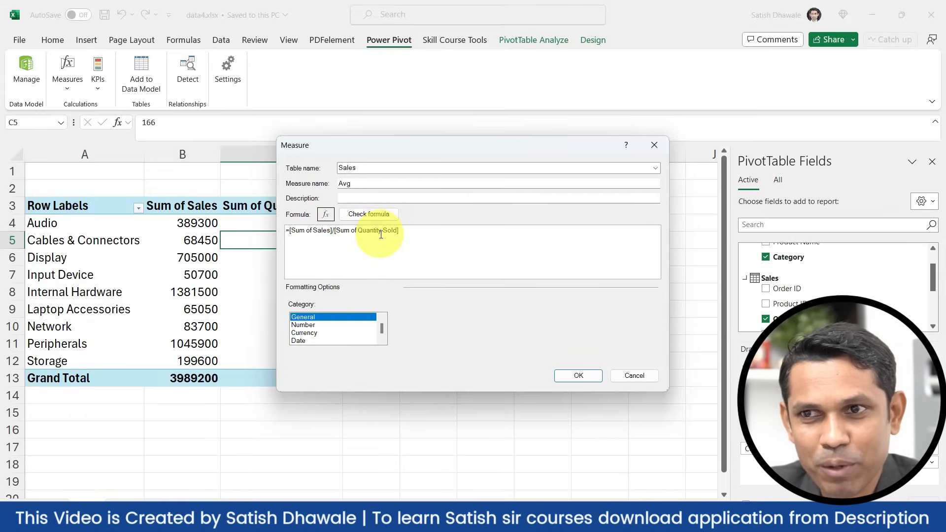
- Check the Avg formula for errors and create the measure with the Number format category
{"action": "left_click", "coordinate": [371, 215]}
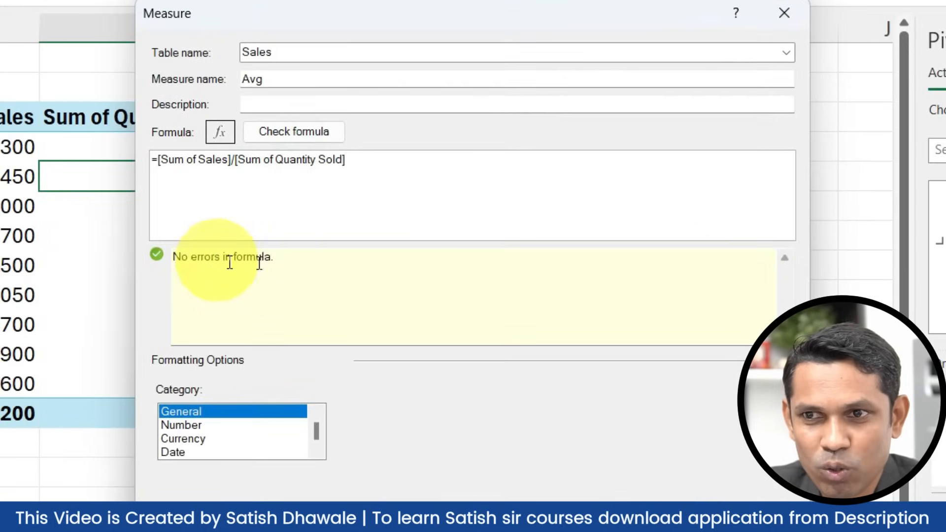
{"action": "left_click", "coordinate": [202, 425]}
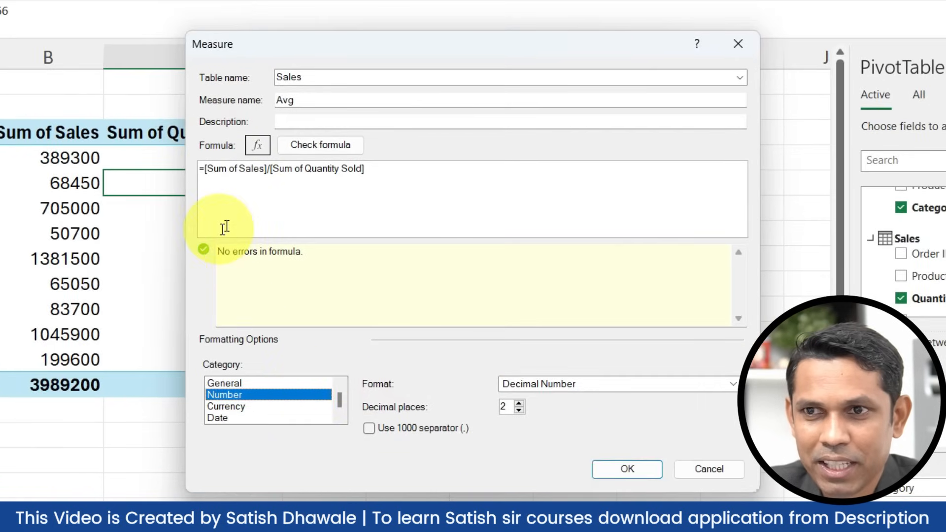
{"action": "left_click", "coordinate": [624, 472]}
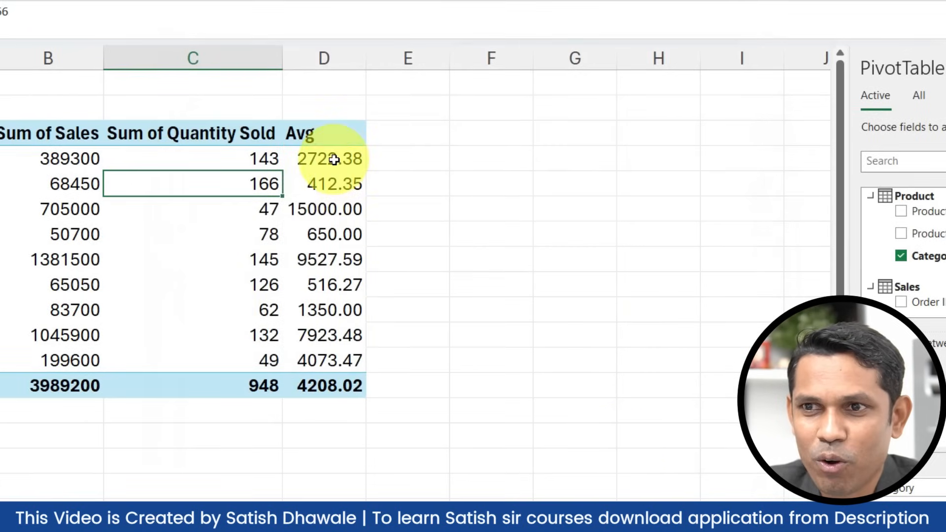
- Review the Avg column and remove Sum of Sales and Sum of Quantity Sold from the PivotTable values
{"action": "left_click_drag", "start_coordinate": [333, 158], "coordinate": [334, 354]}
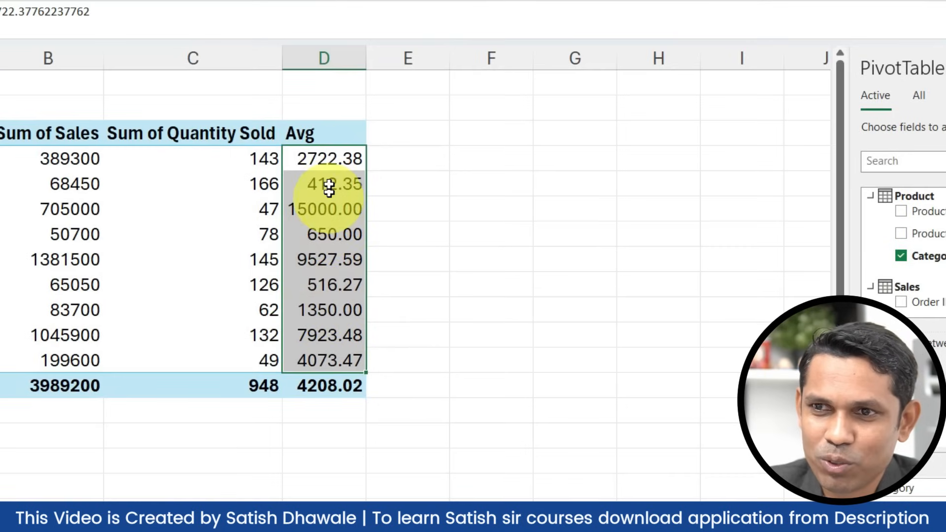
{"action": "left_click", "coordinate": [323, 333]}
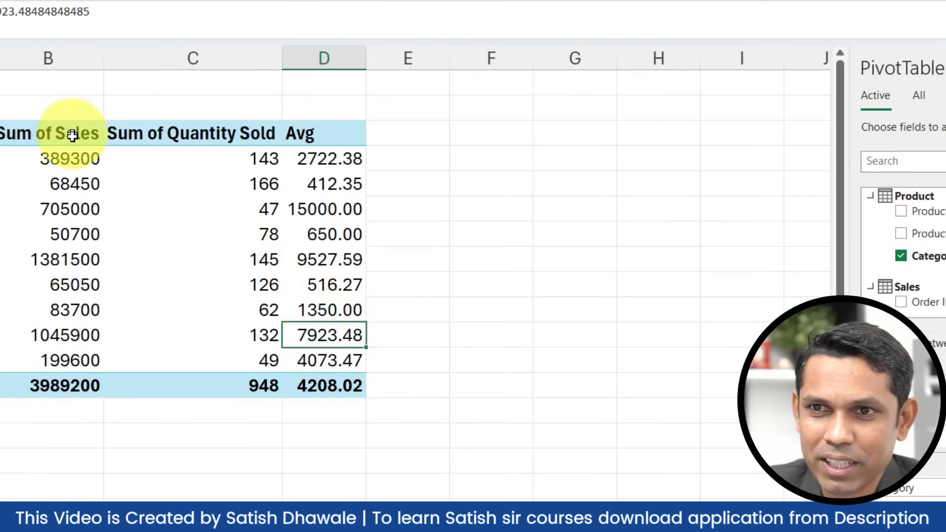
{"action": "left_click_drag", "start_coordinate": [70, 133], "coordinate": [222, 360]}
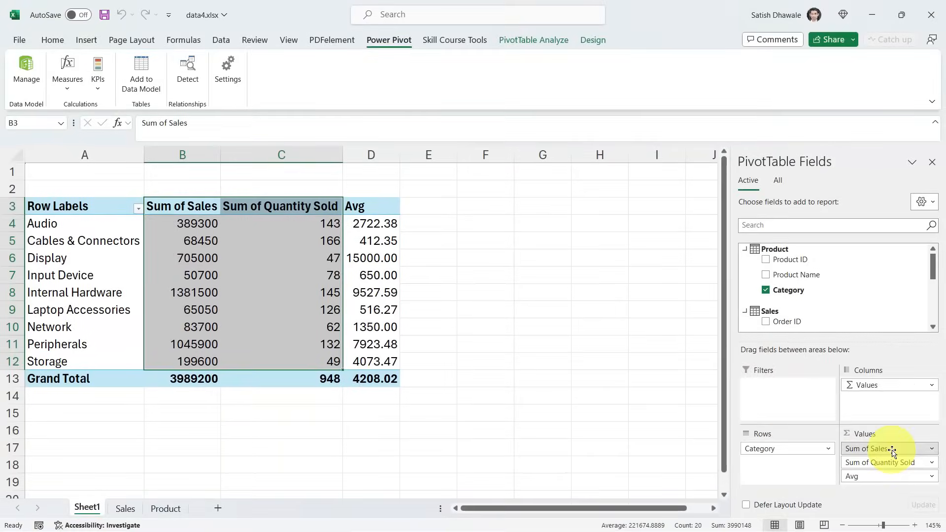
{"action": "left_click_drag", "start_coordinate": [931, 458], "coordinate": [583, 253]}
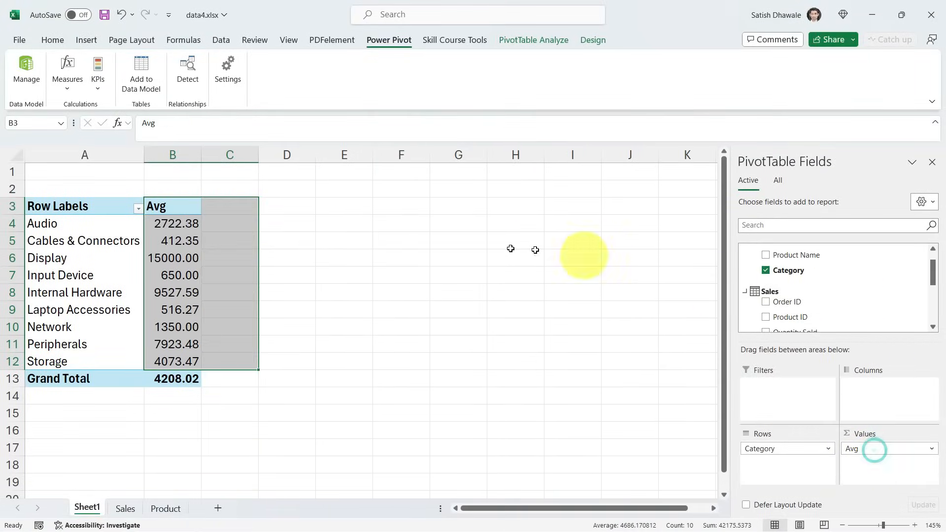
- Examine the Avg value of each category, the Sales and Product source sheets, and the Sales fields in the field list
{"action": "left_click_drag", "start_coordinate": [182, 224], "coordinate": [47, 362]}
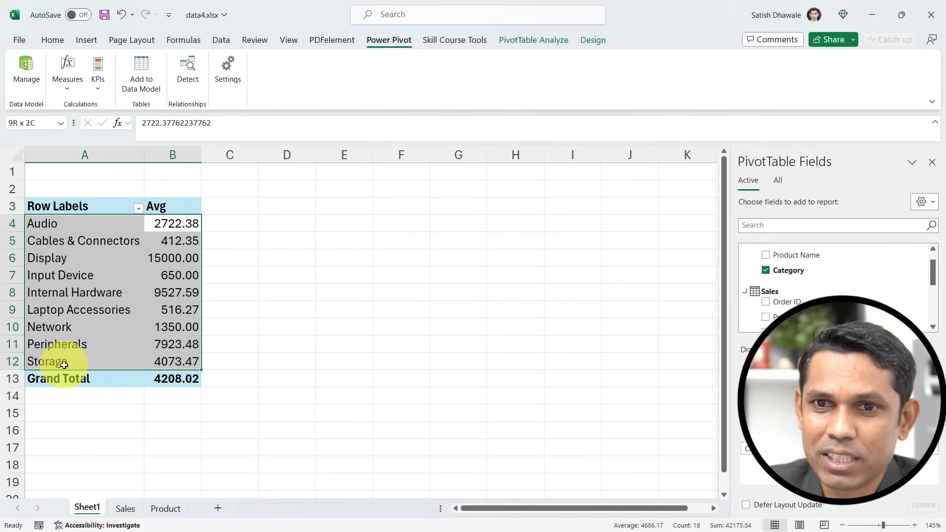
{"action": "left_click", "coordinate": [48, 327]}
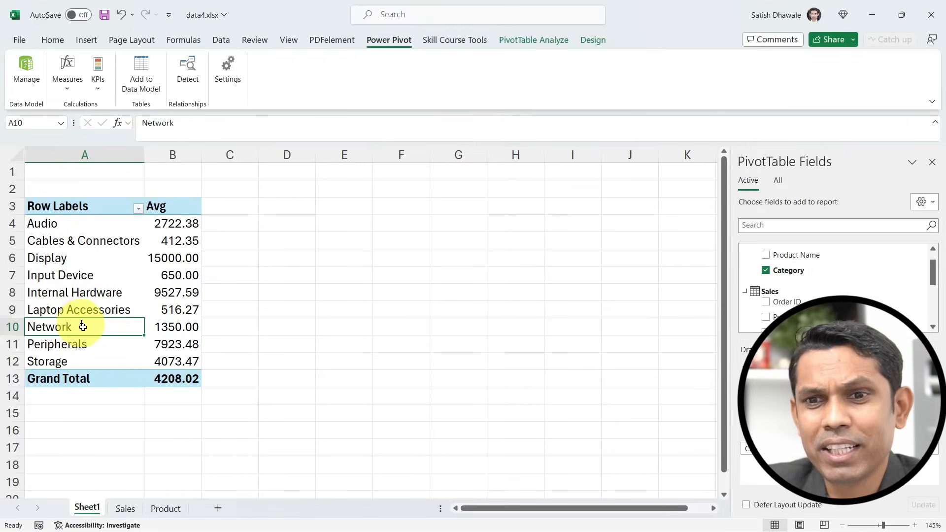
{"action": "left_click", "coordinate": [125, 509]}
{"action": "left_click", "coordinate": [167, 510]}
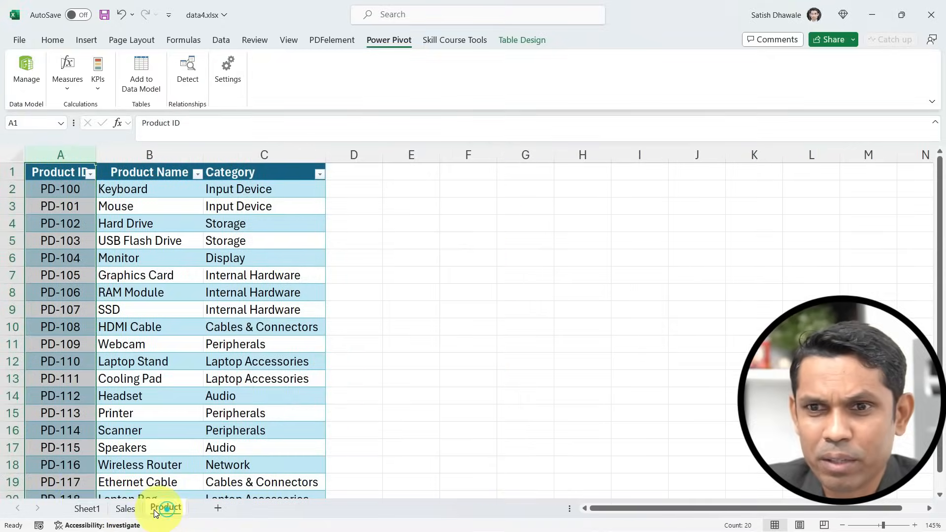
{"action": "left_click", "coordinate": [86, 508]}
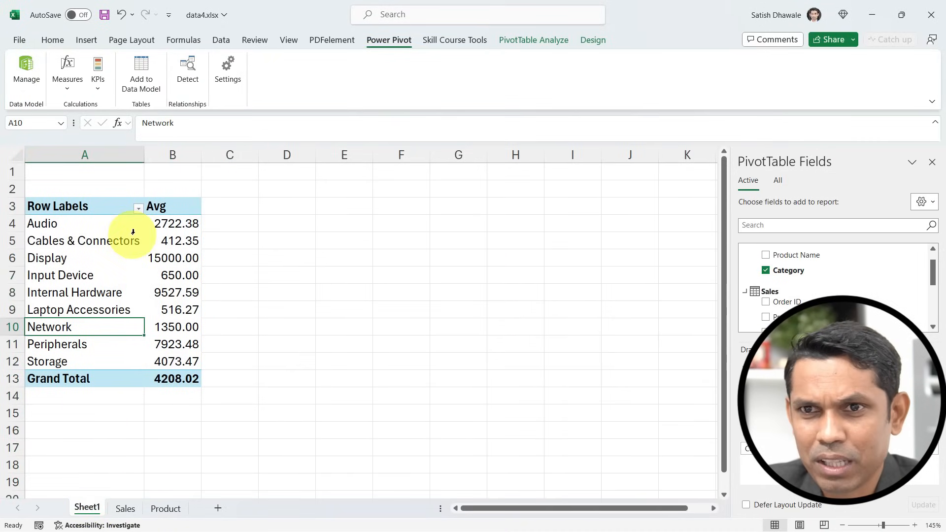
{"action": "left_click_drag", "start_coordinate": [168, 225], "coordinate": [175, 361]}
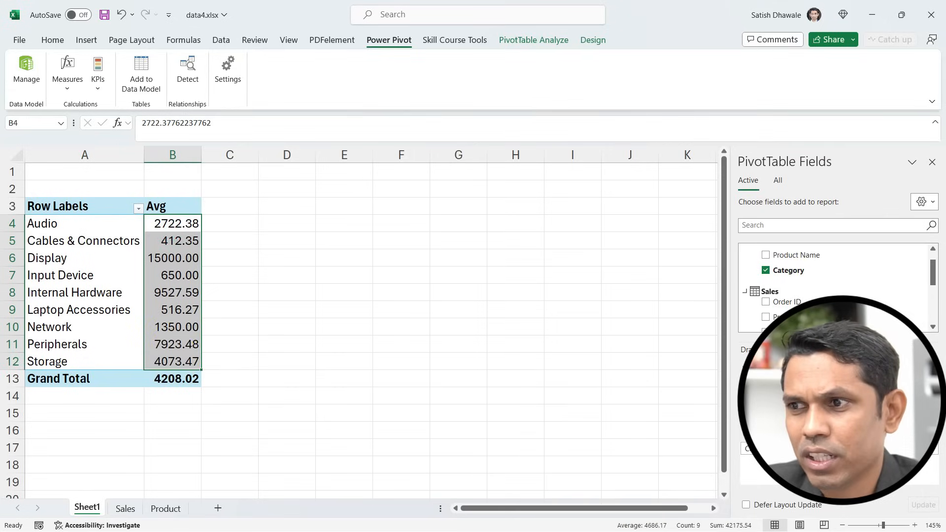
{"action": "scroll", "coordinate": [830, 295], "scroll_direction": "down", "scroll_amount": 5}
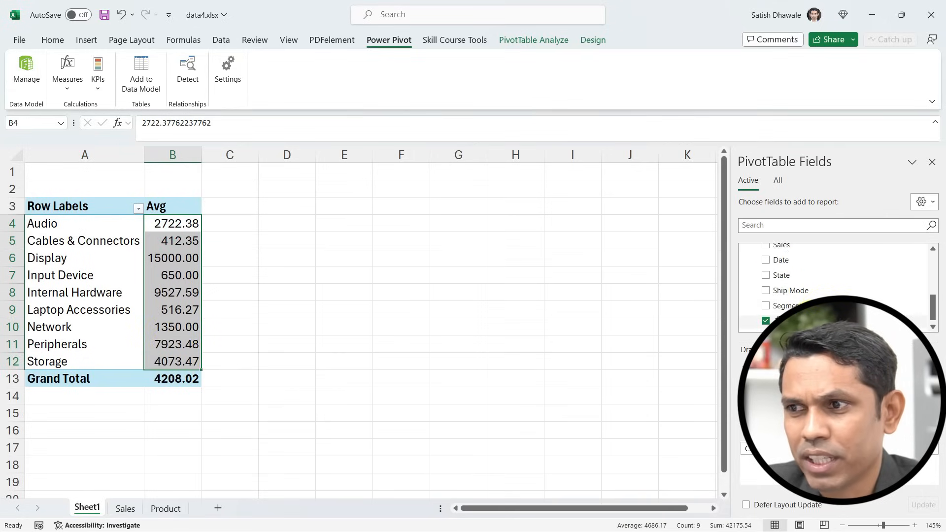